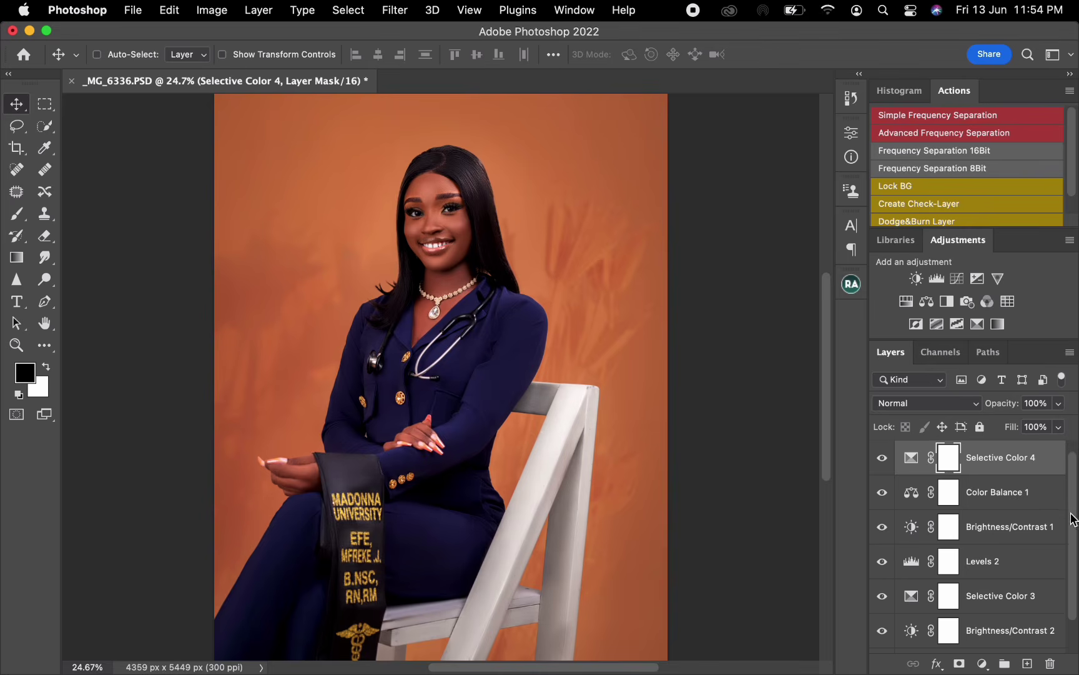
- Compare the portrait with and without the adjustment layers and Group 3 by toggling their visibility
left_click_drag(882, 457, 884, 648)
scroll(1075, 534, "down", 2)
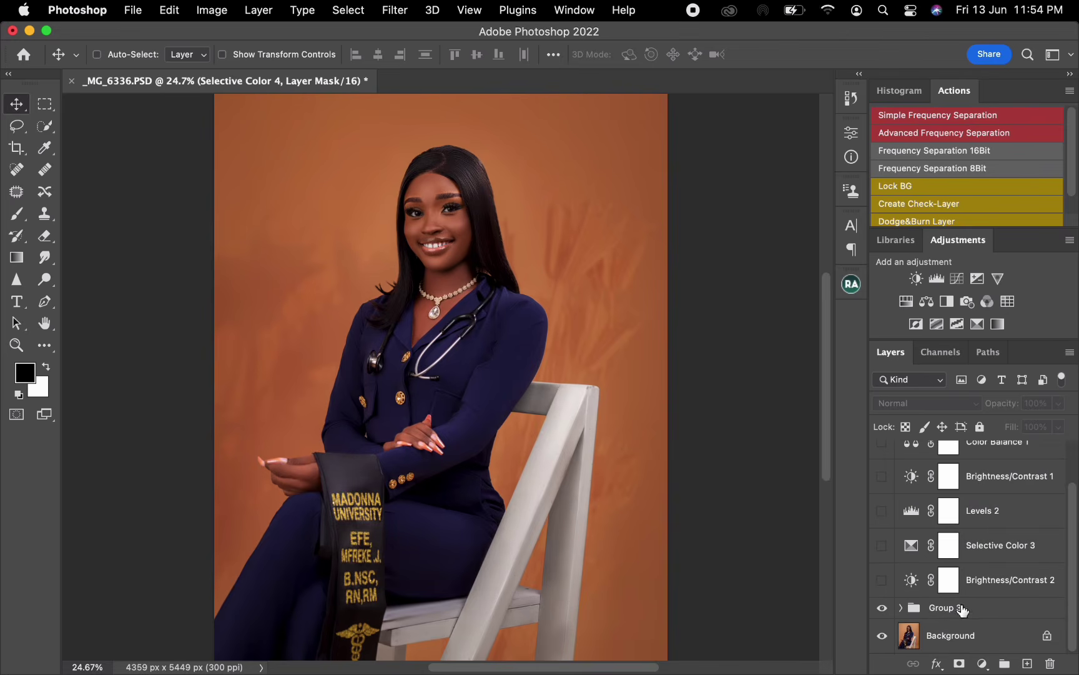
left_click(881, 609)
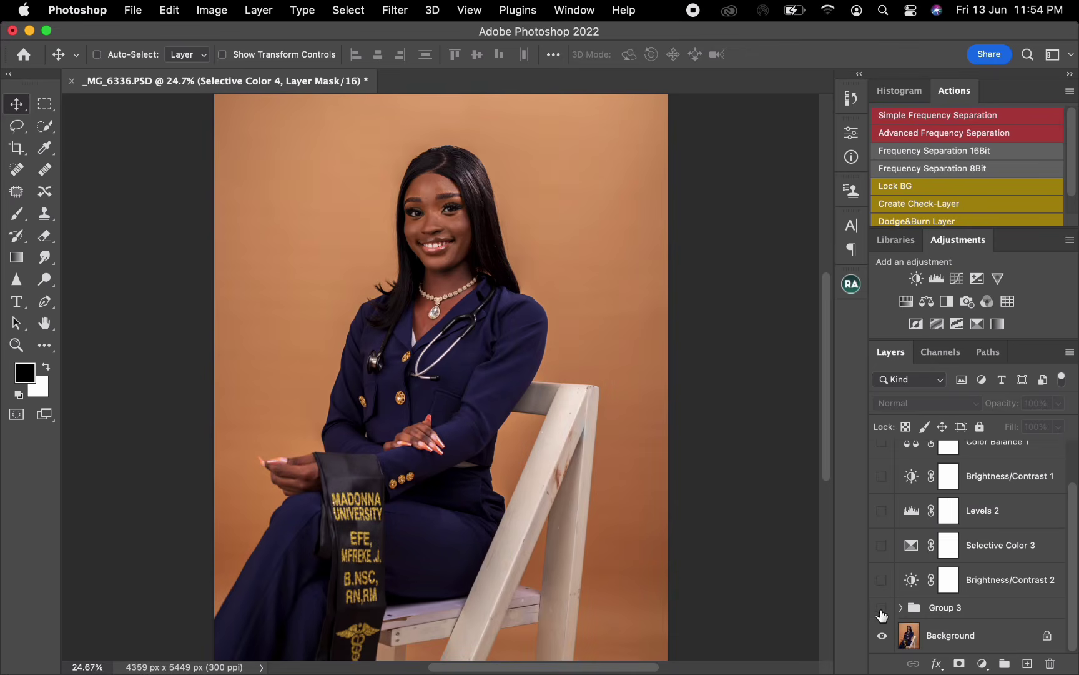
left_click(882, 609)
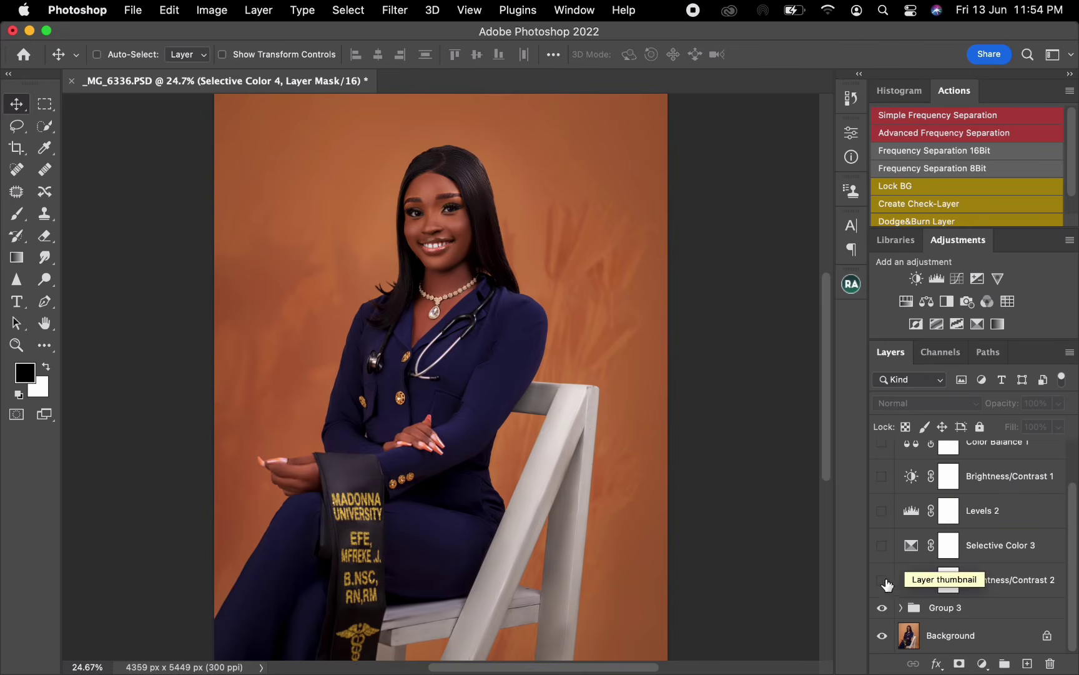
left_click_drag(881, 579, 882, 426)
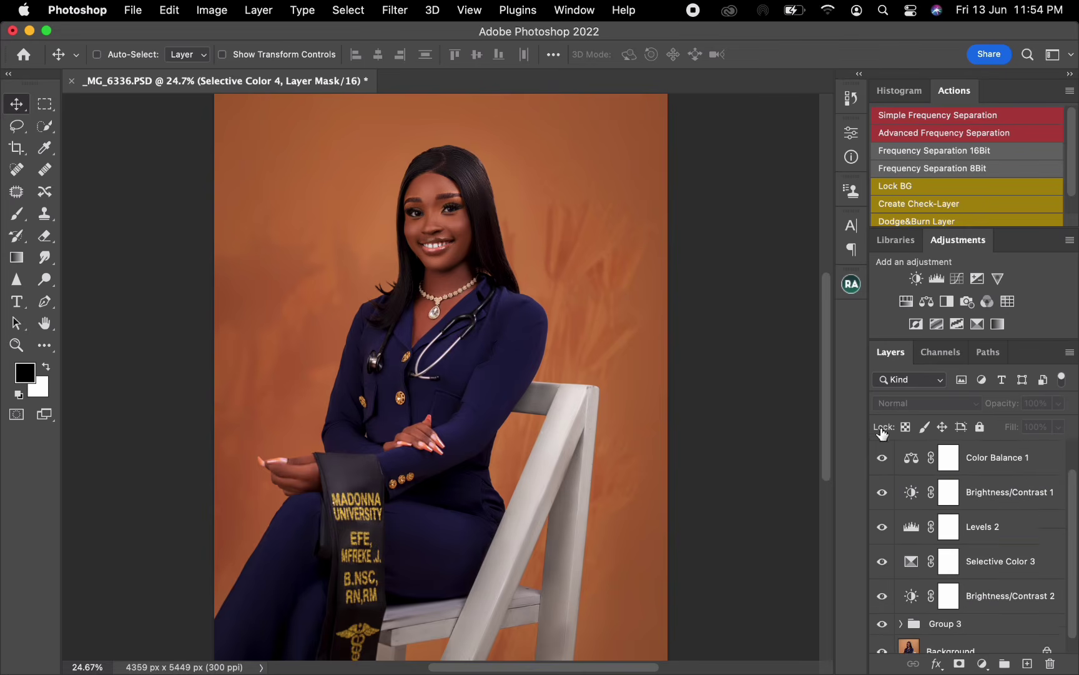
scroll(1068, 526, "up", 1)
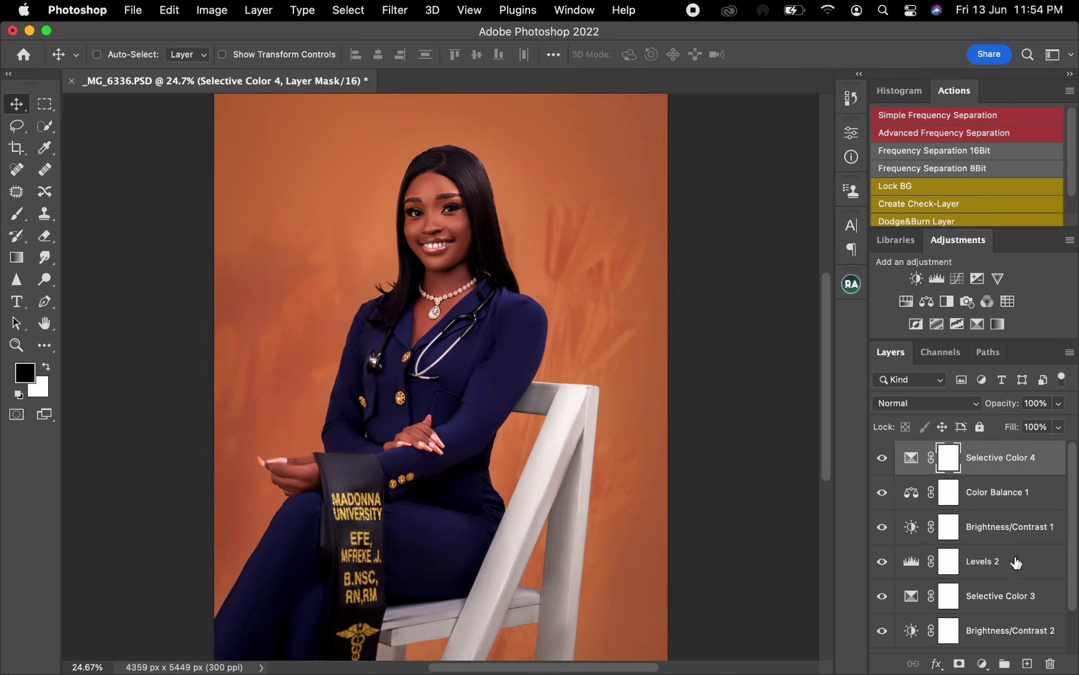
- Group all adjustment layers from Selective Color 4 down to Brightness/Contrast 2
left_click_drag(1072, 538, 1074, 579)
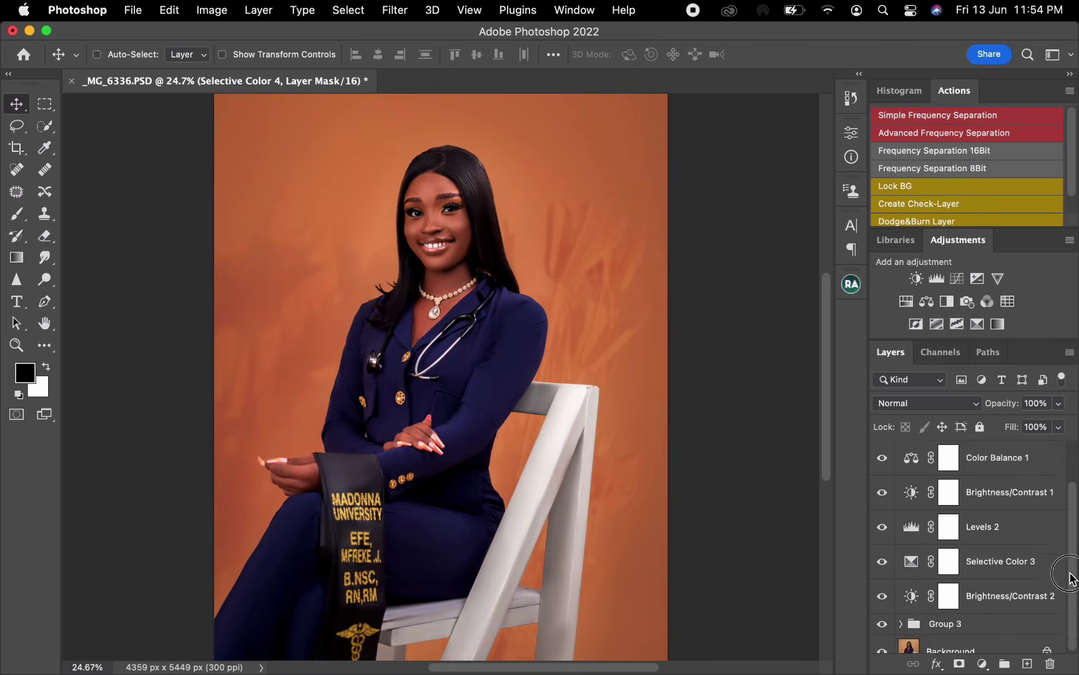
left_click(1035, 588, "shift")
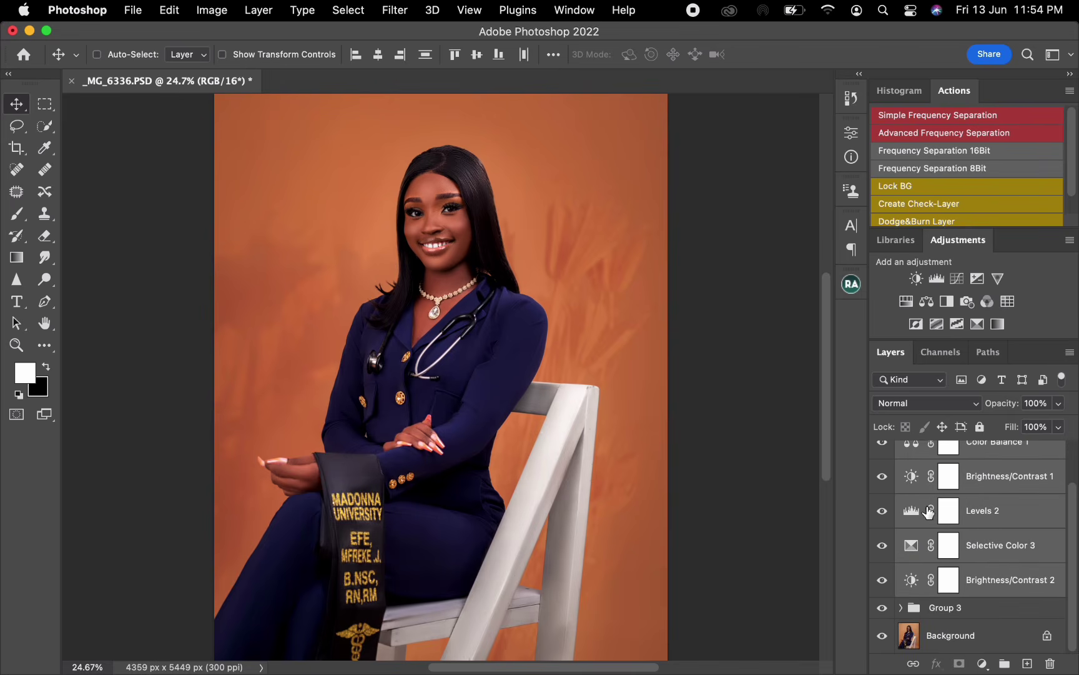
key("super+g")
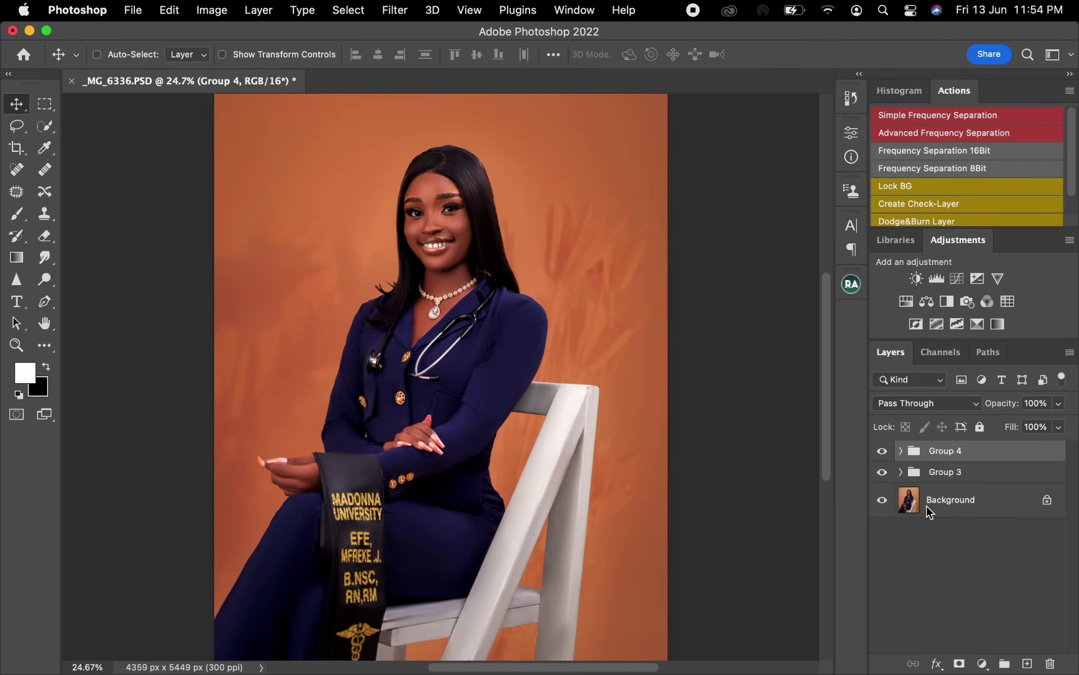
- Hide Group 4, merge Group 3 into the Background layer, and show Group 4 again
left_click(952, 477)
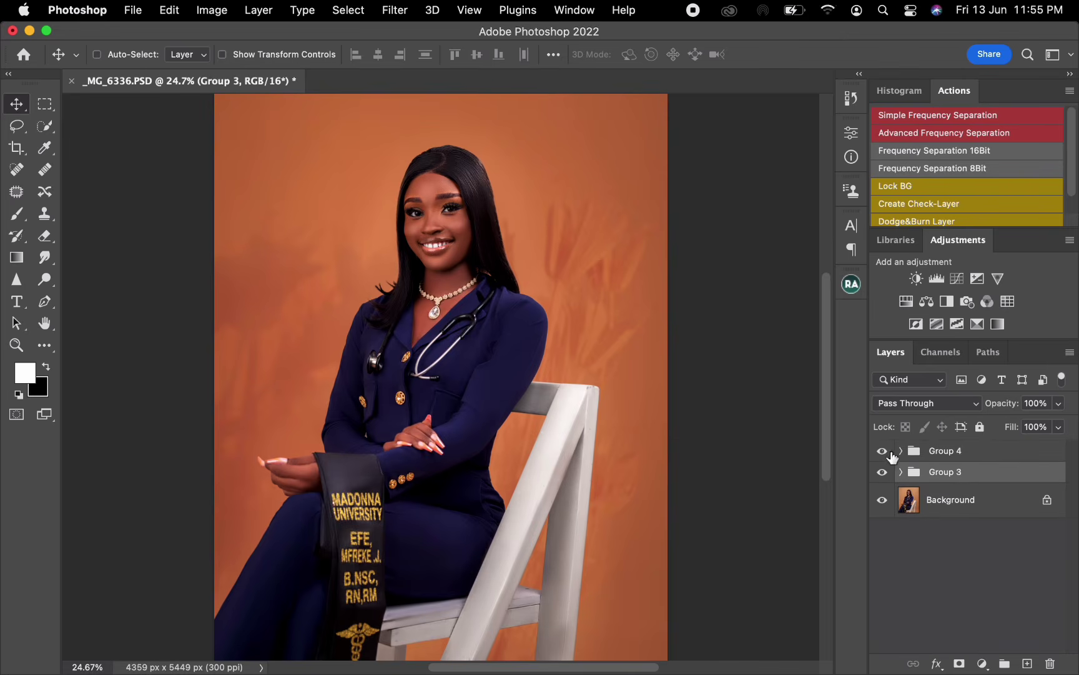
left_click(881, 450)
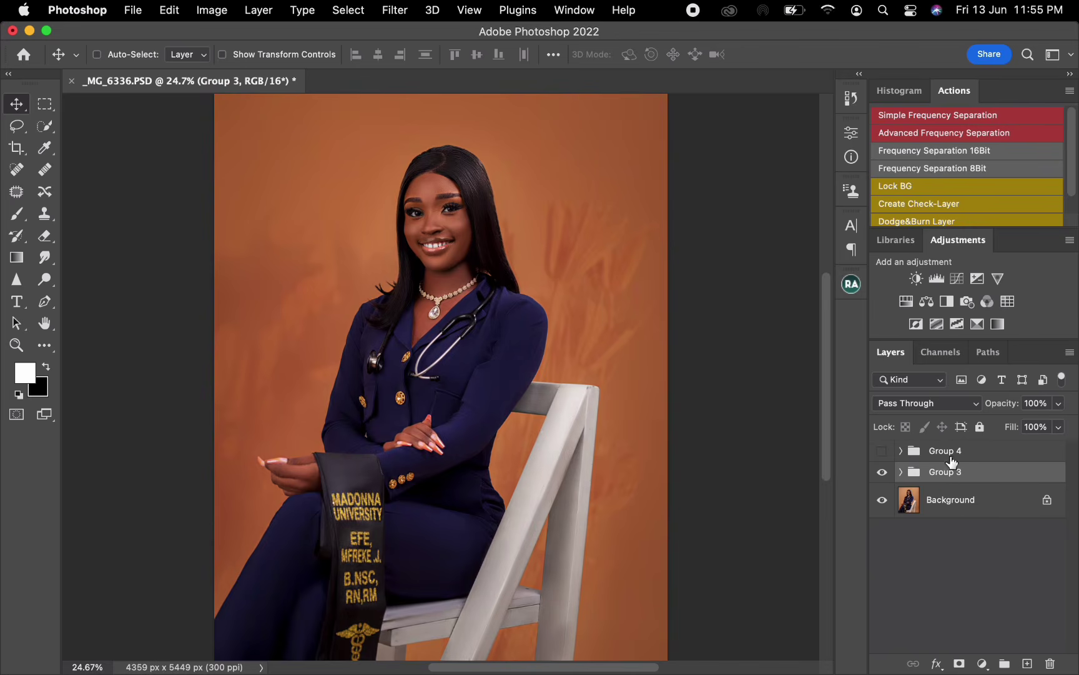
left_click(976, 509, "shift")
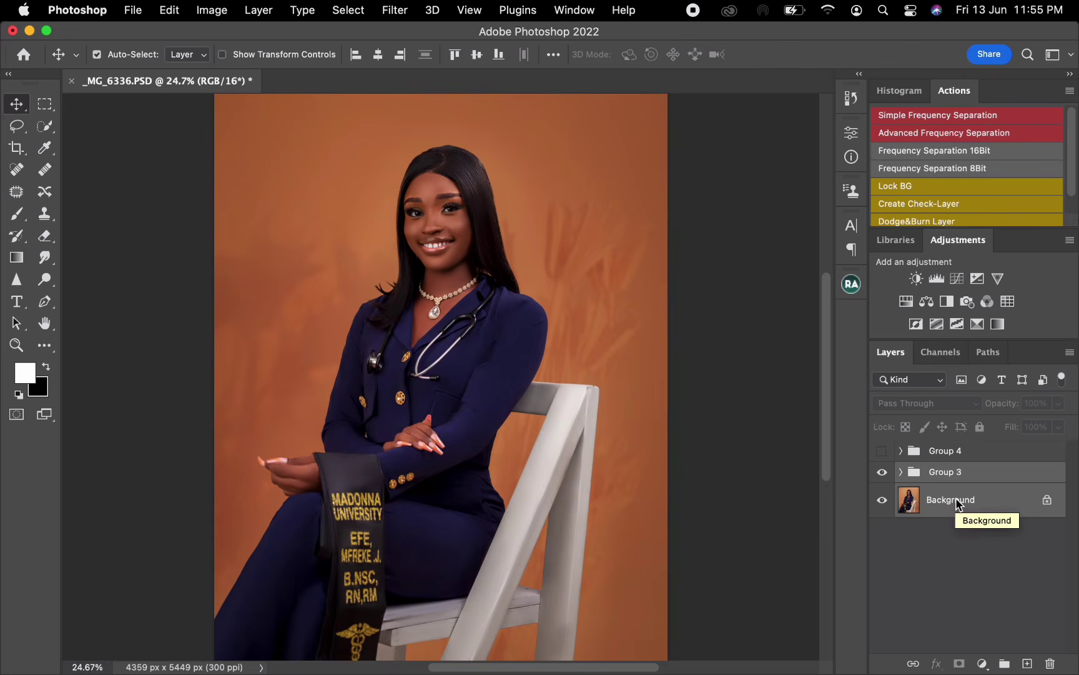
key("super+e")
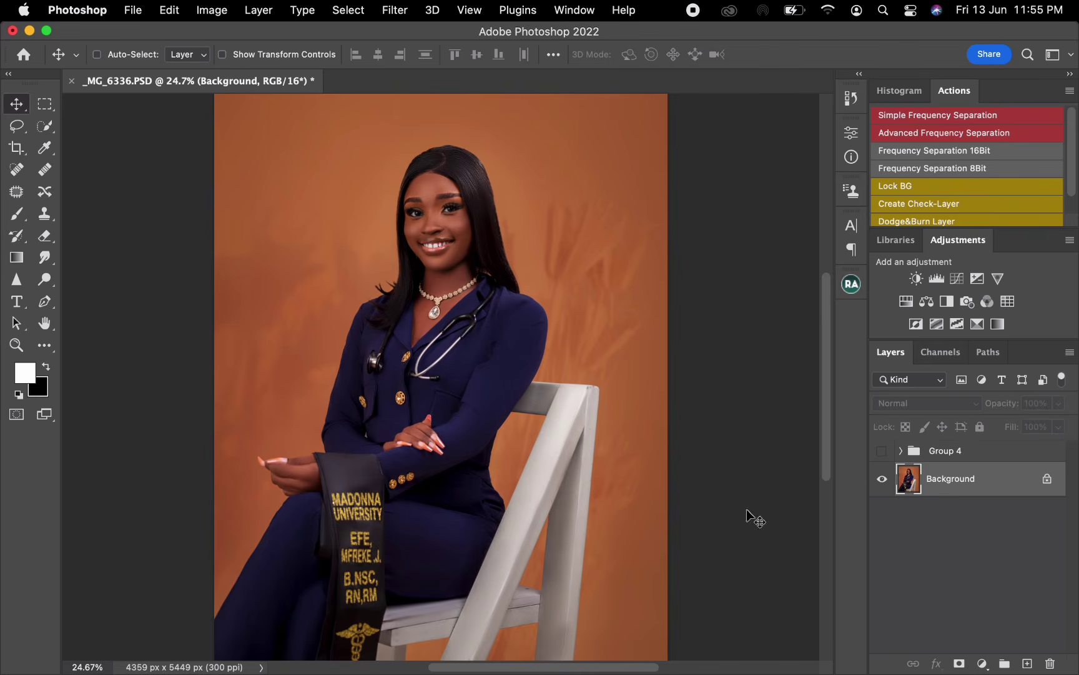
left_click(882, 451)
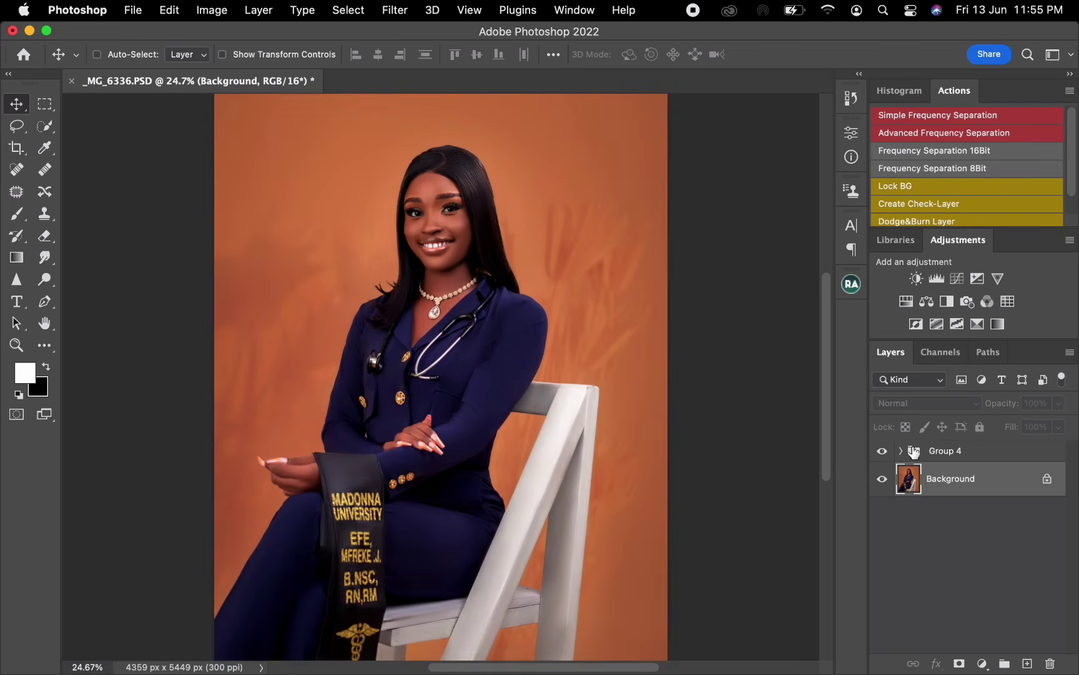
- Set up a Color Lookup Tables export with Group 4 selected and CUBE as the only format, and accept the settings
left_click(957, 455)
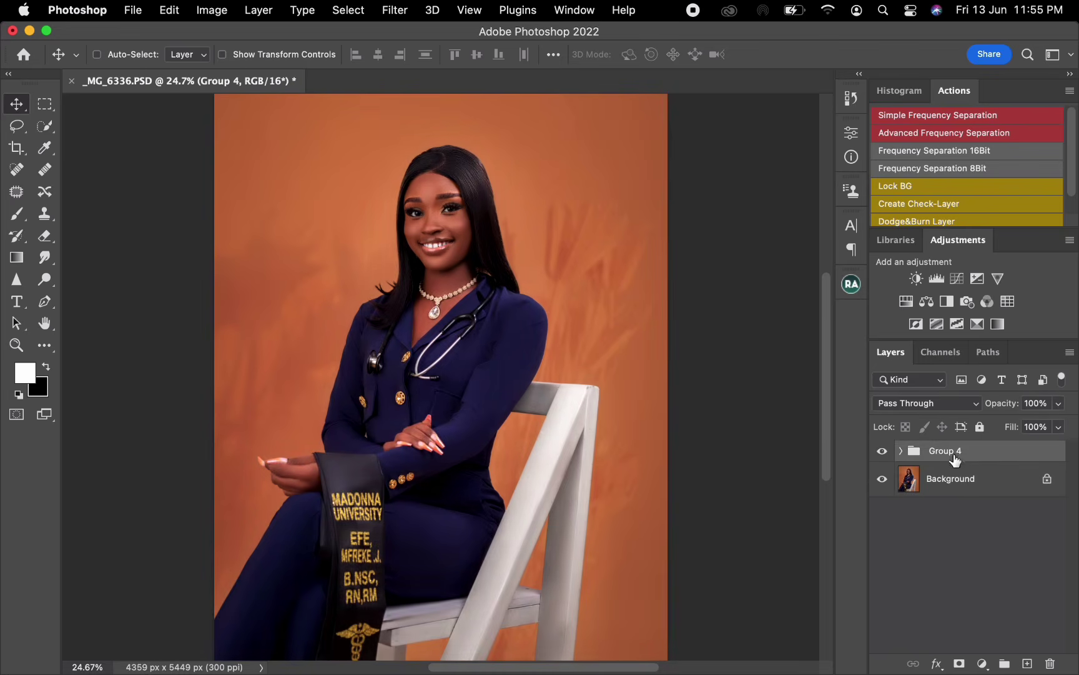
left_click(133, 11)
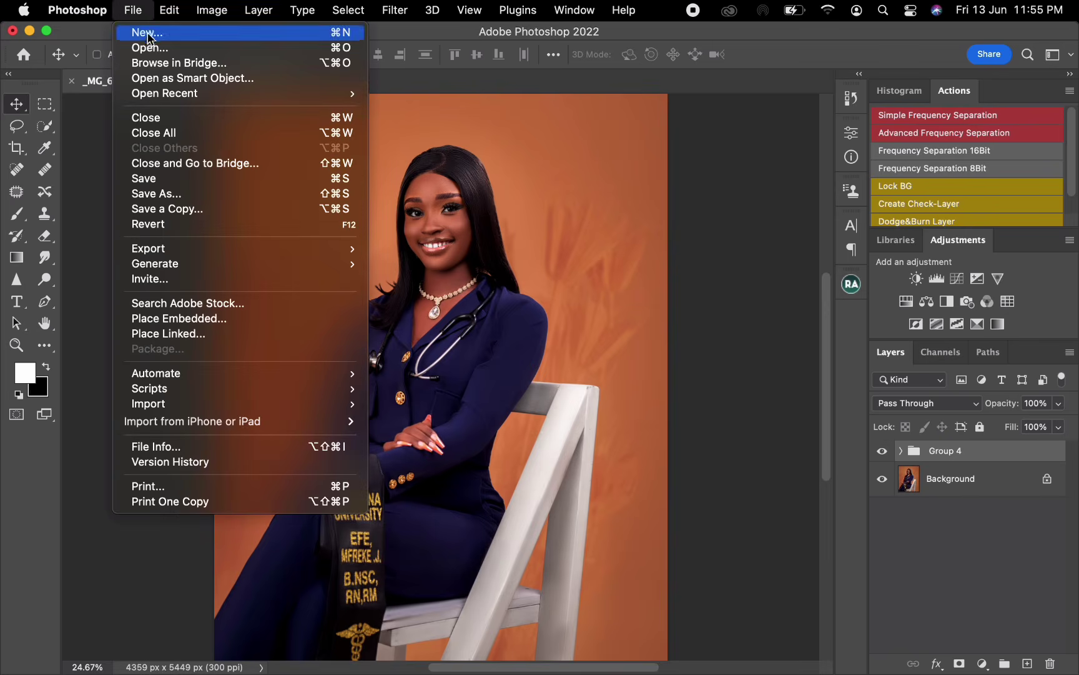
mouse_move(193, 251)
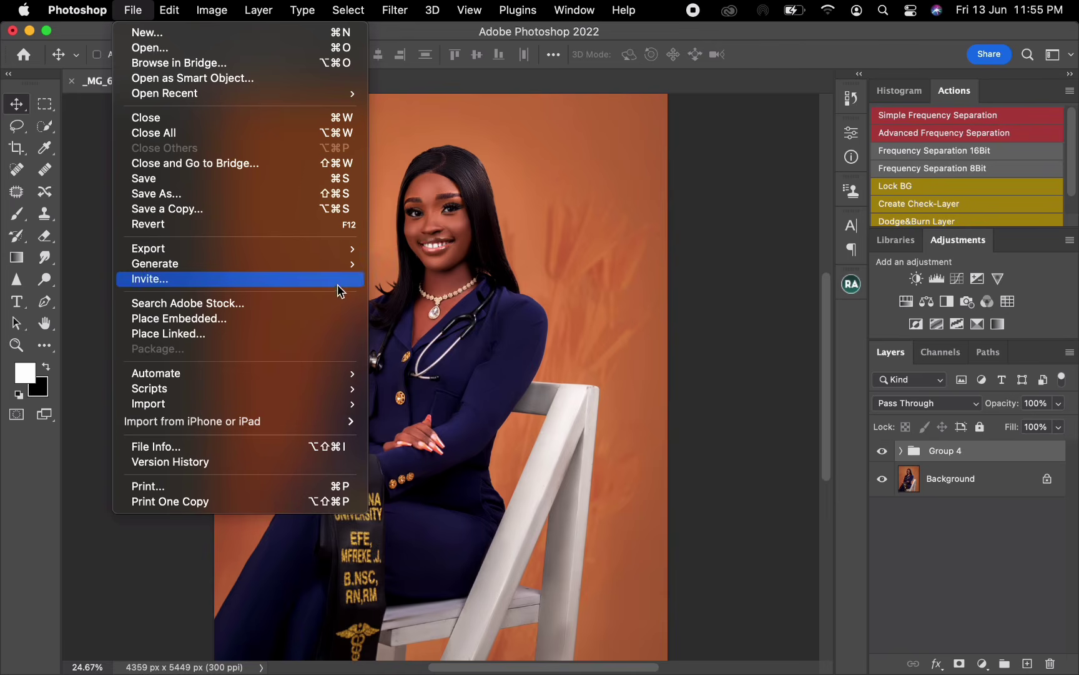
mouse_move(347, 249)
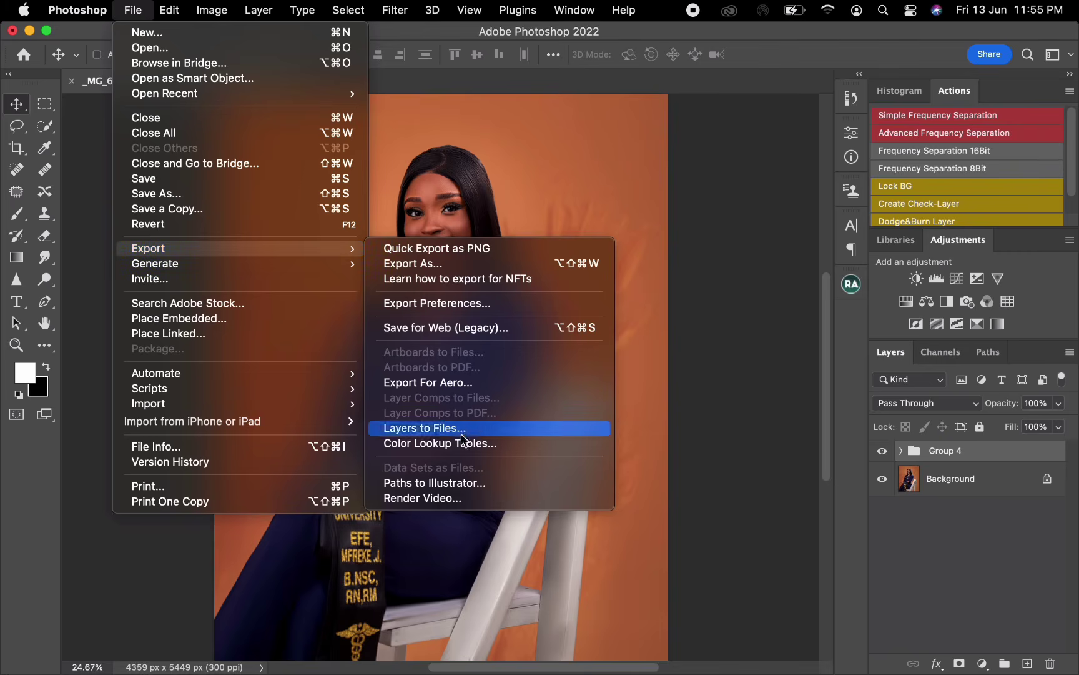
left_click(426, 444)
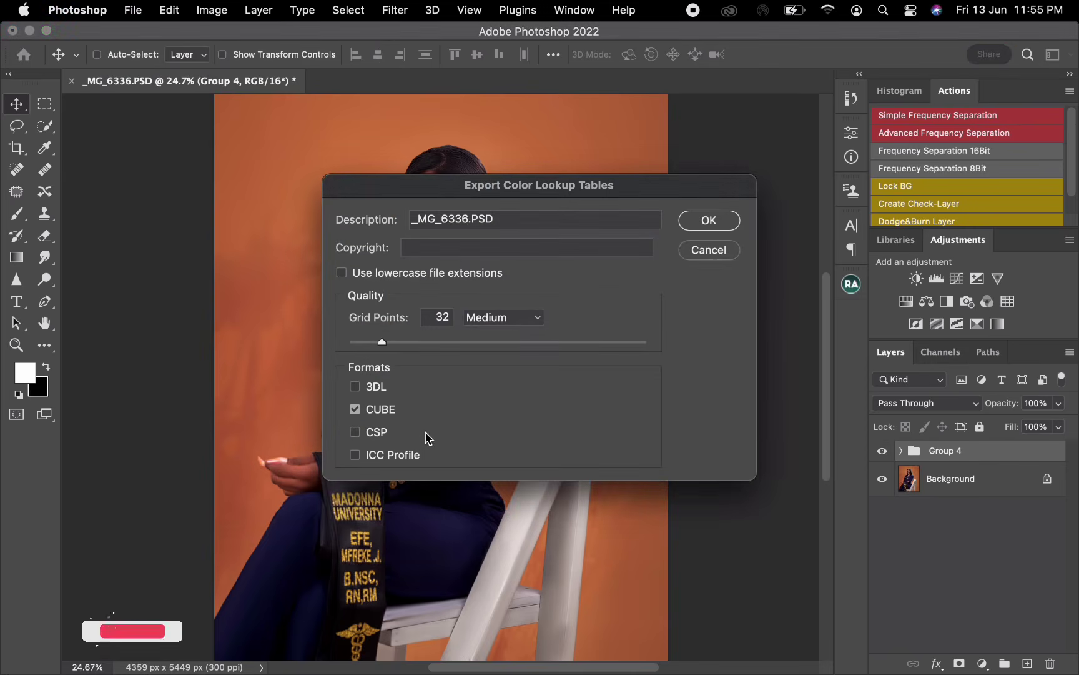
left_click_drag(541, 195, 499, 208)
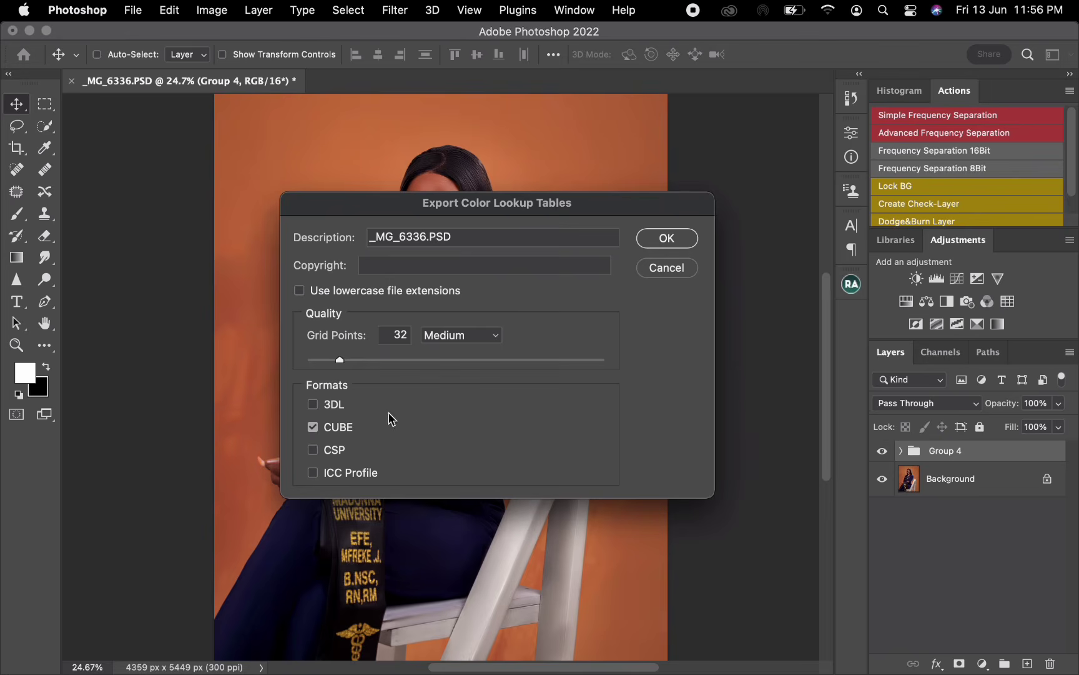
left_click(313, 430)
left_click(312, 430)
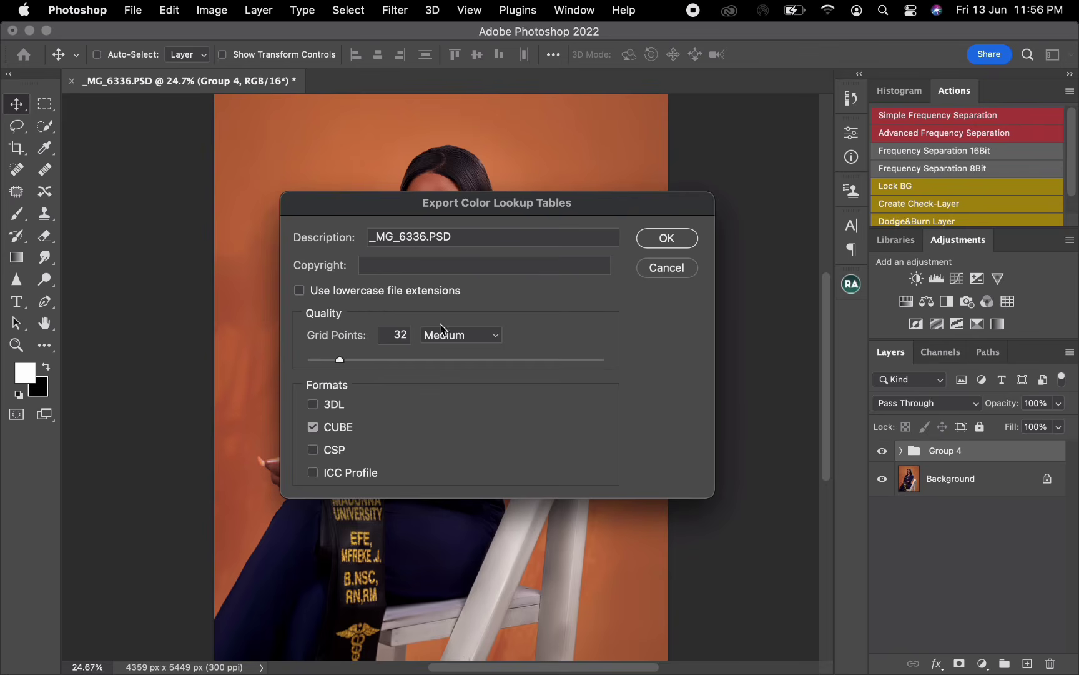
left_click(677, 245)
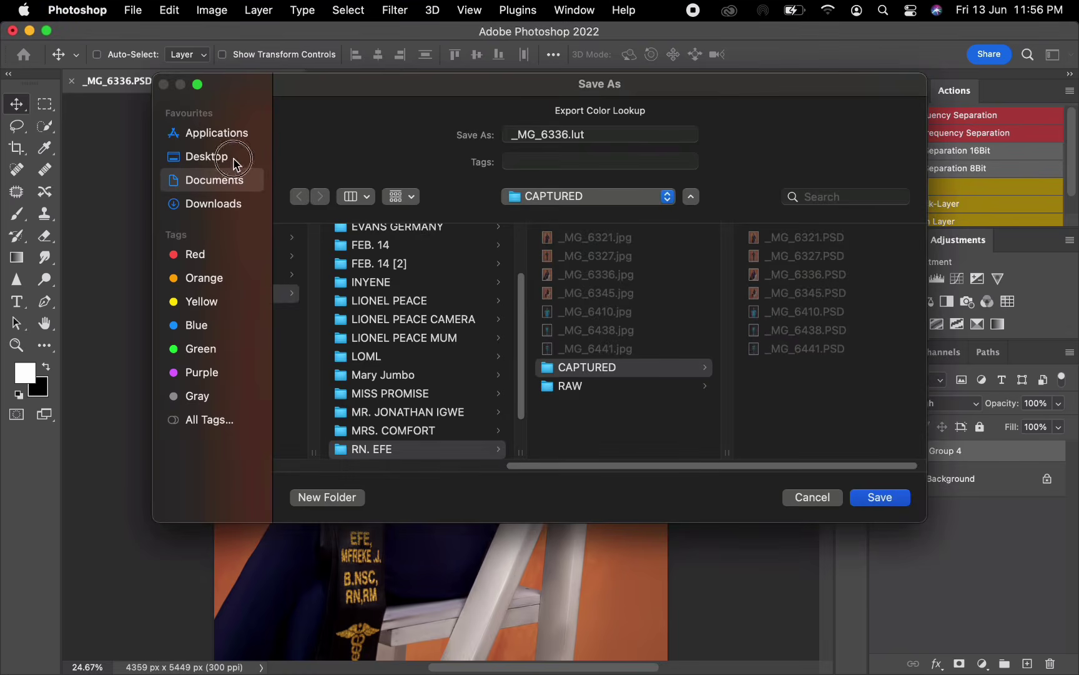
- Save the lookup table as _MG_6336.lut in the SAVED LUT'S folder on the Desktop
left_click(212, 156)
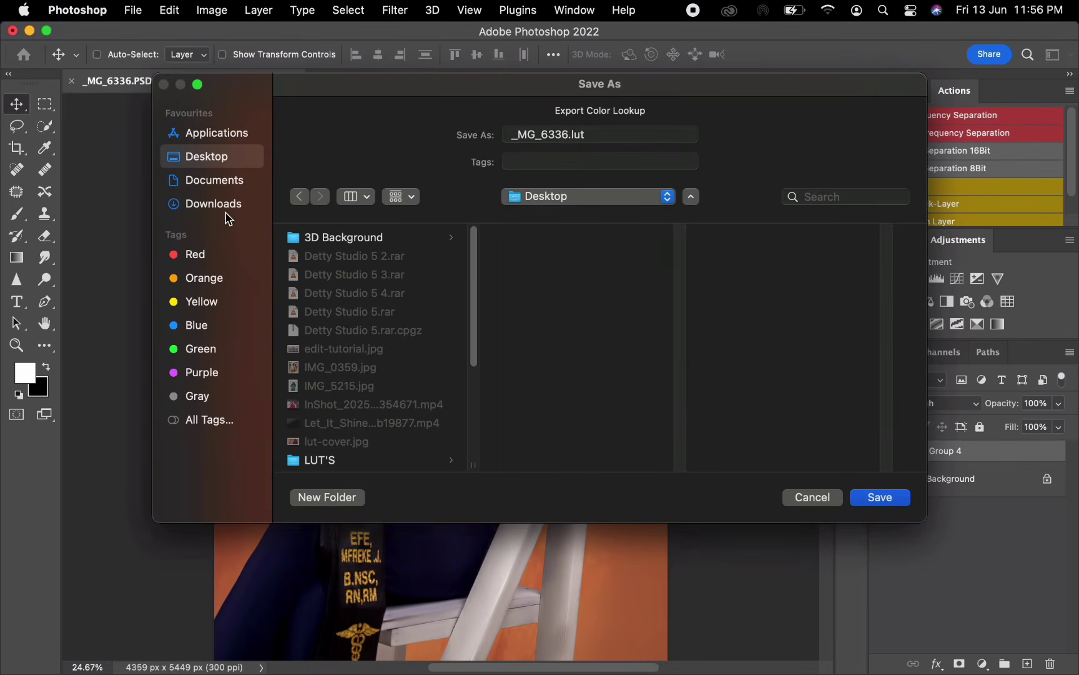
left_click_drag(473, 294, 477, 376)
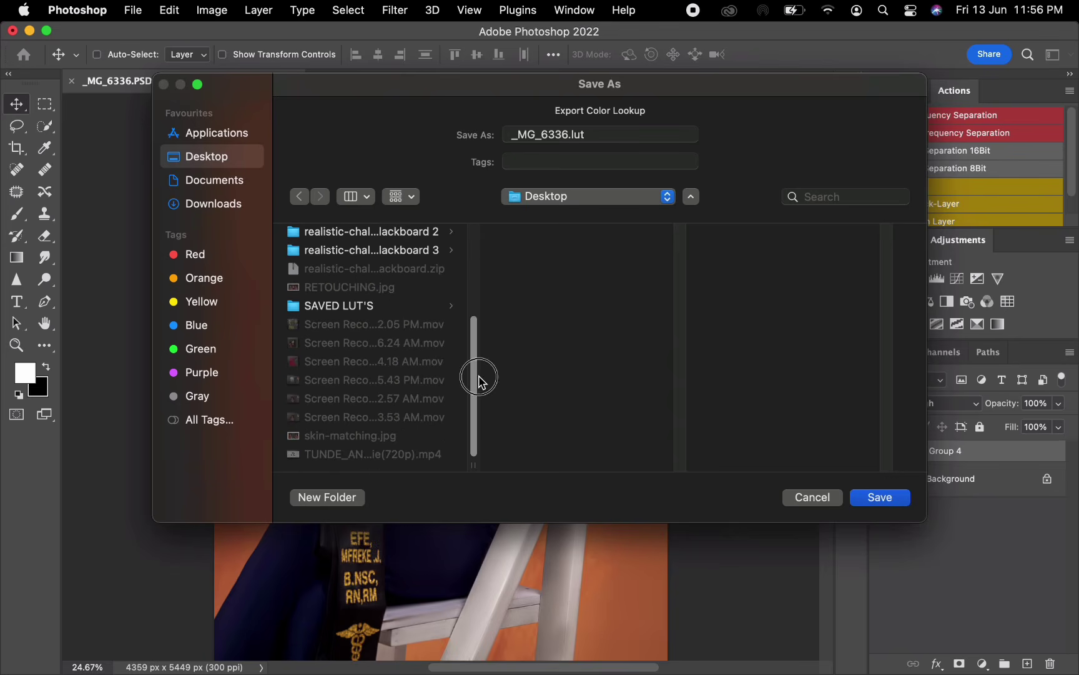
left_click(411, 306)
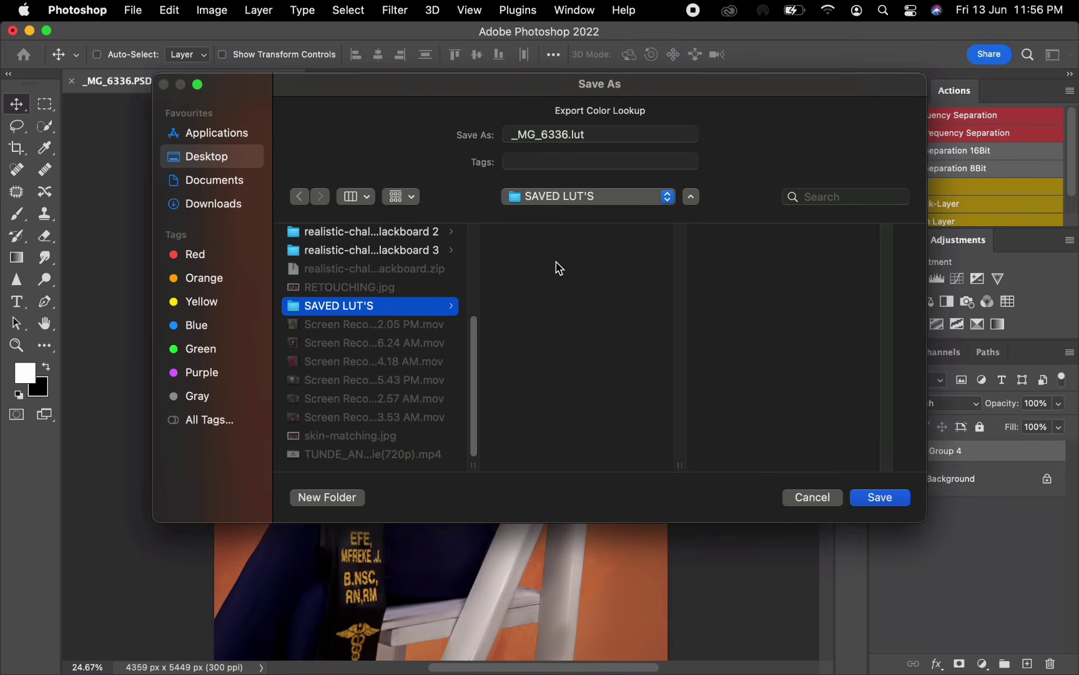
left_click(881, 497)
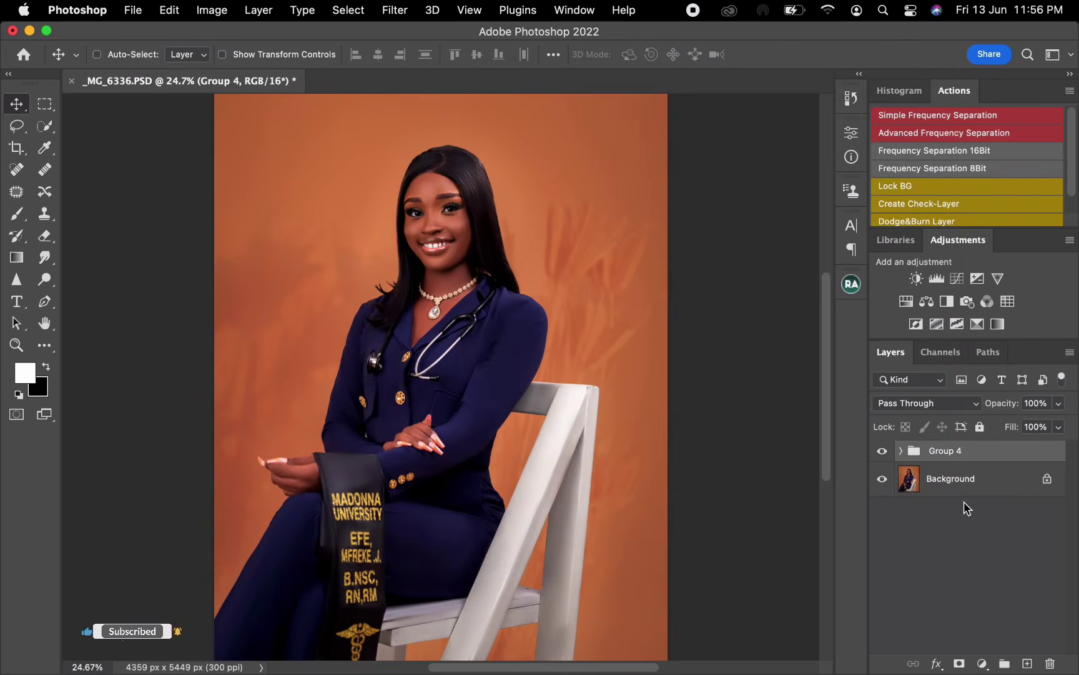
- Delete Group 4 and add a Color Lookup adjustment layer above the Background
left_click_drag(973, 451, 1049, 651)
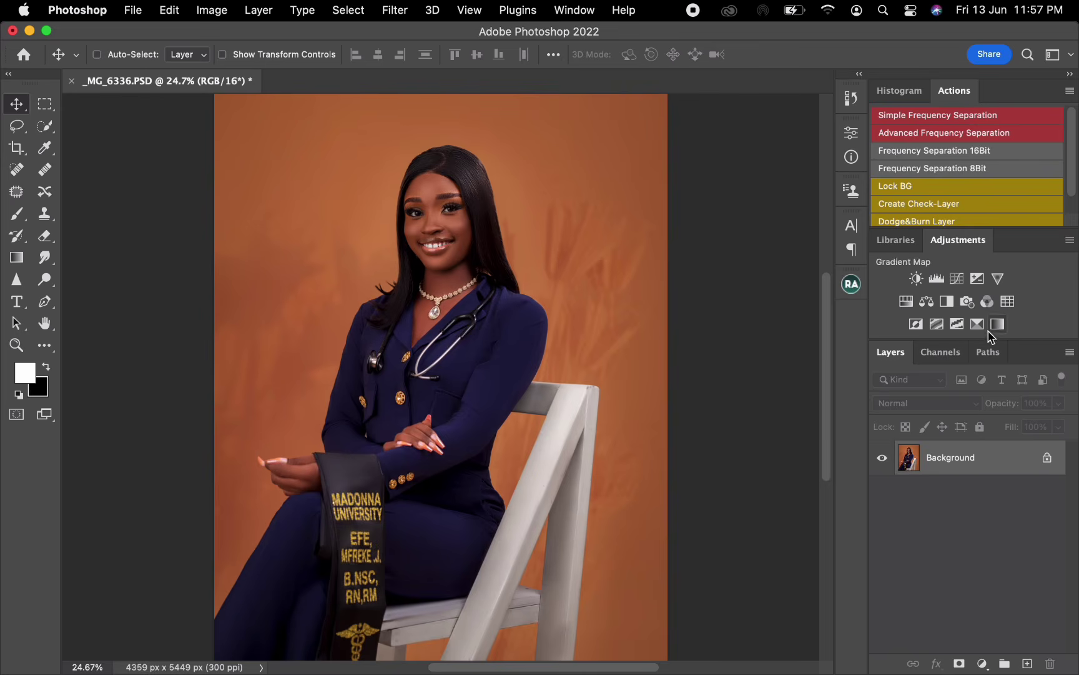
left_click(1008, 302)
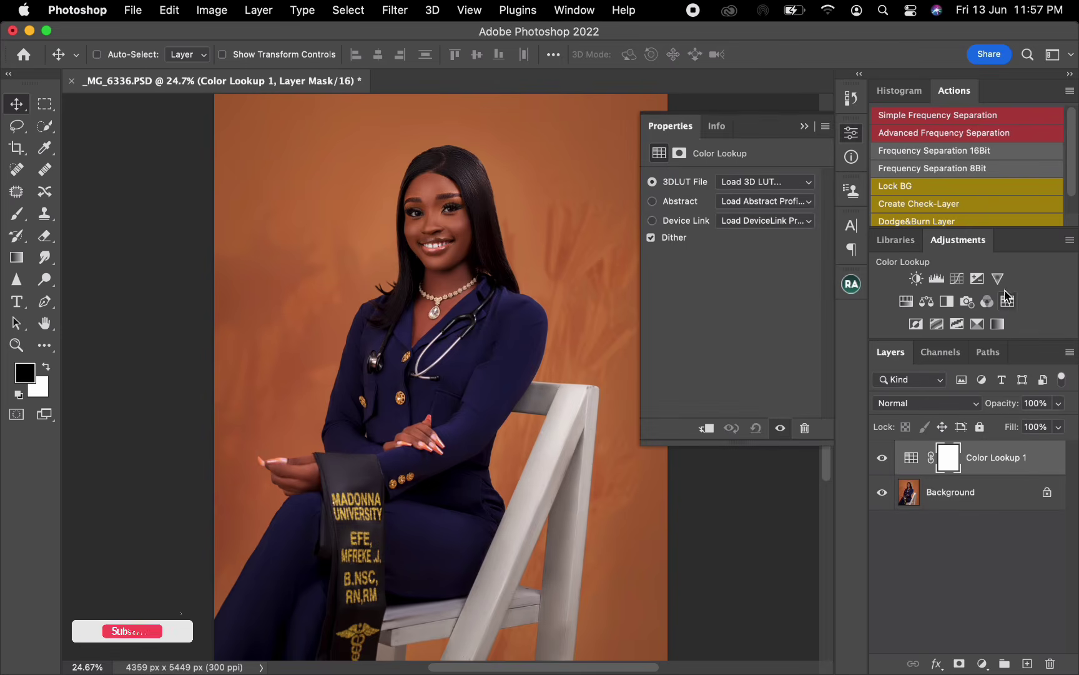
- Load _MG_6336.CUBE from the Desktop's SAVED LUT'S folder as the Color Lookup layer's 3D LUT file
left_click(741, 189)
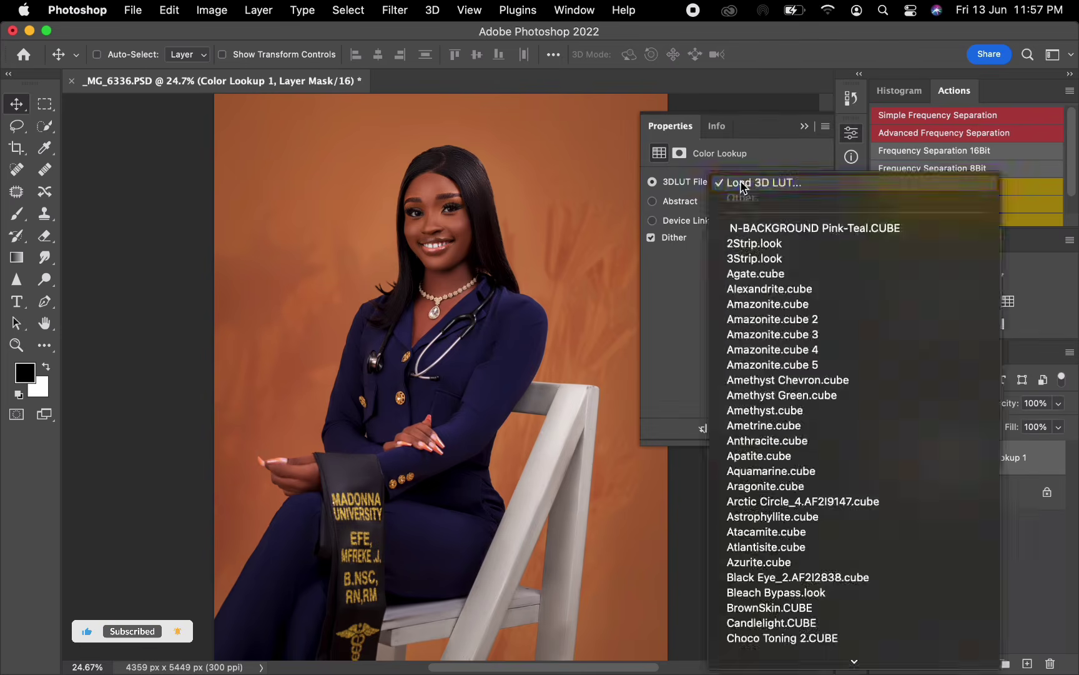
left_click(748, 188)
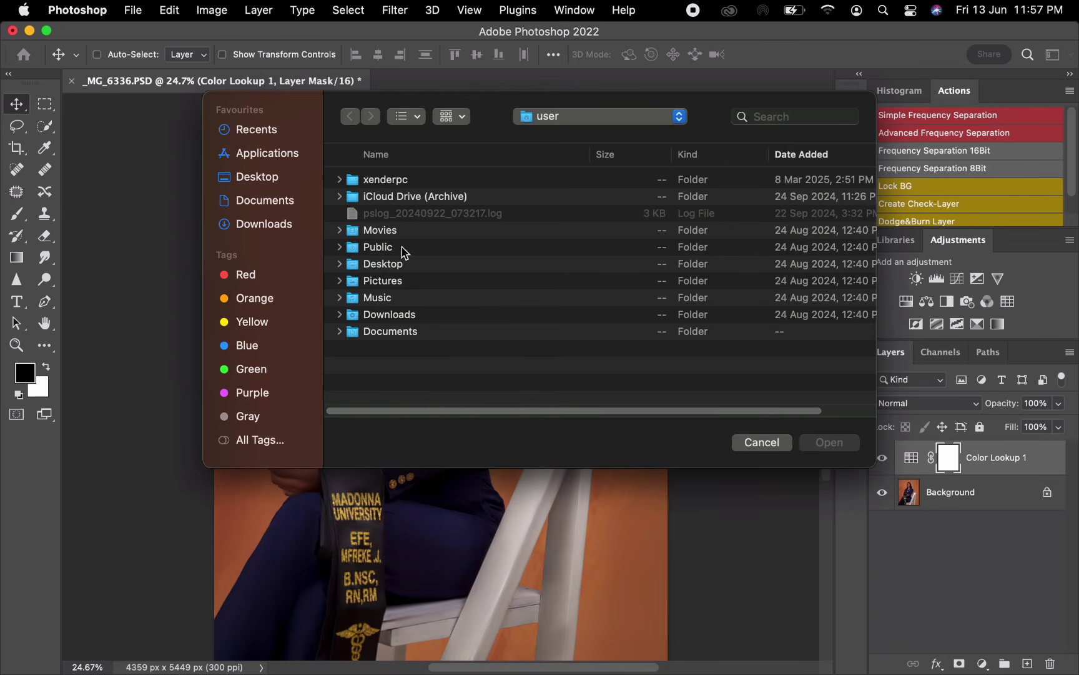
left_click(305, 186)
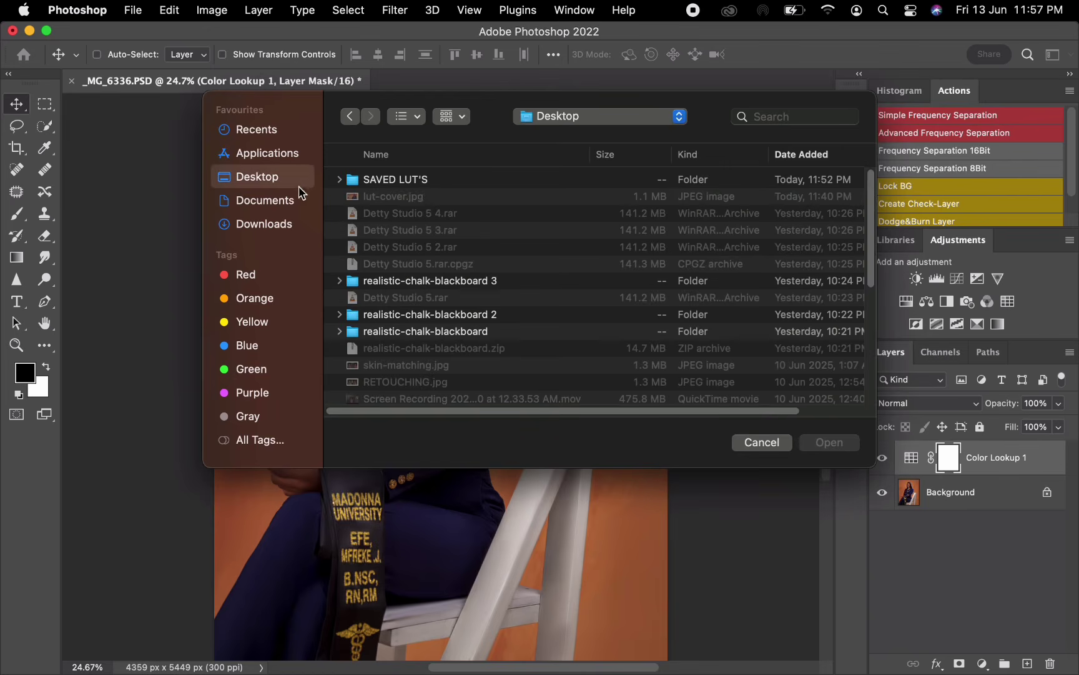
left_click(403, 181)
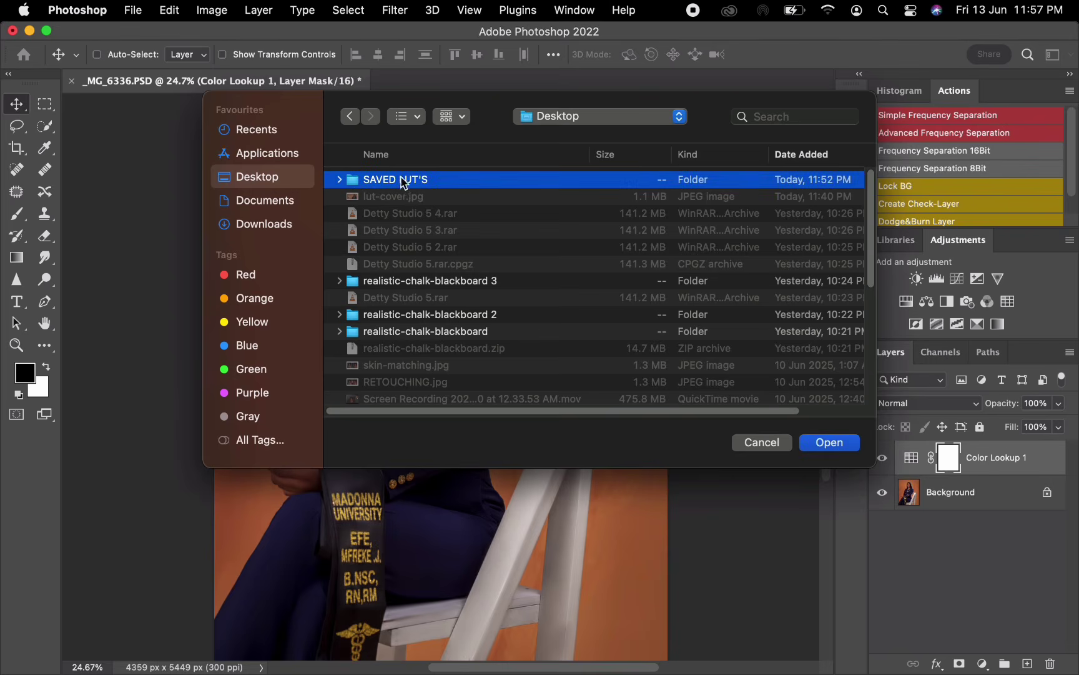
left_click(340, 180)
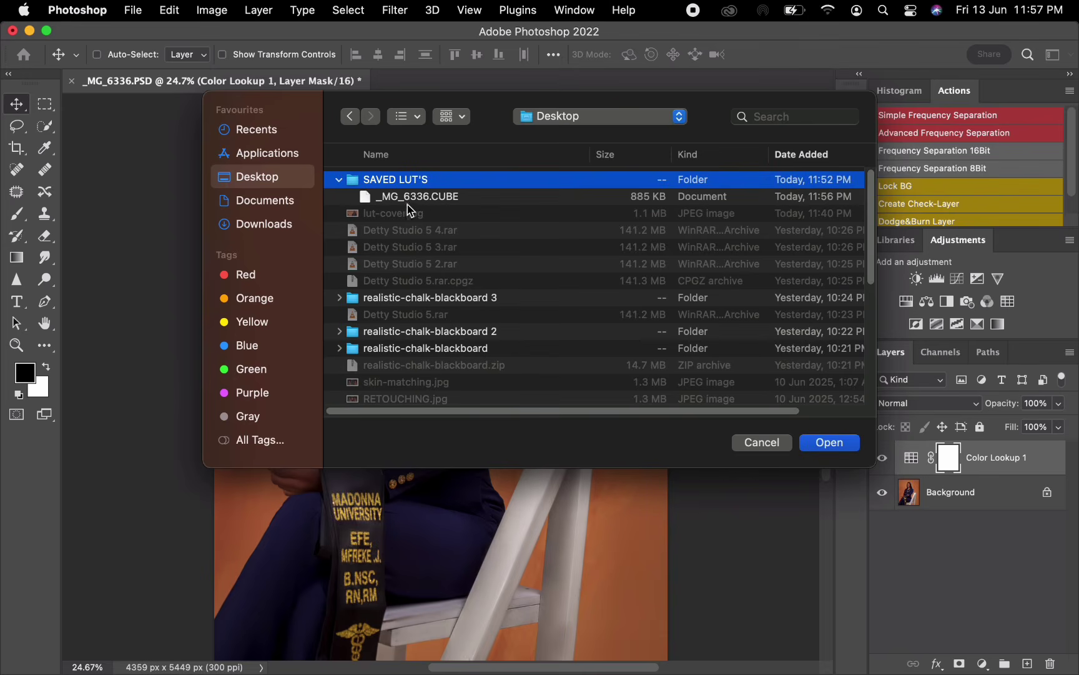
left_click(431, 199)
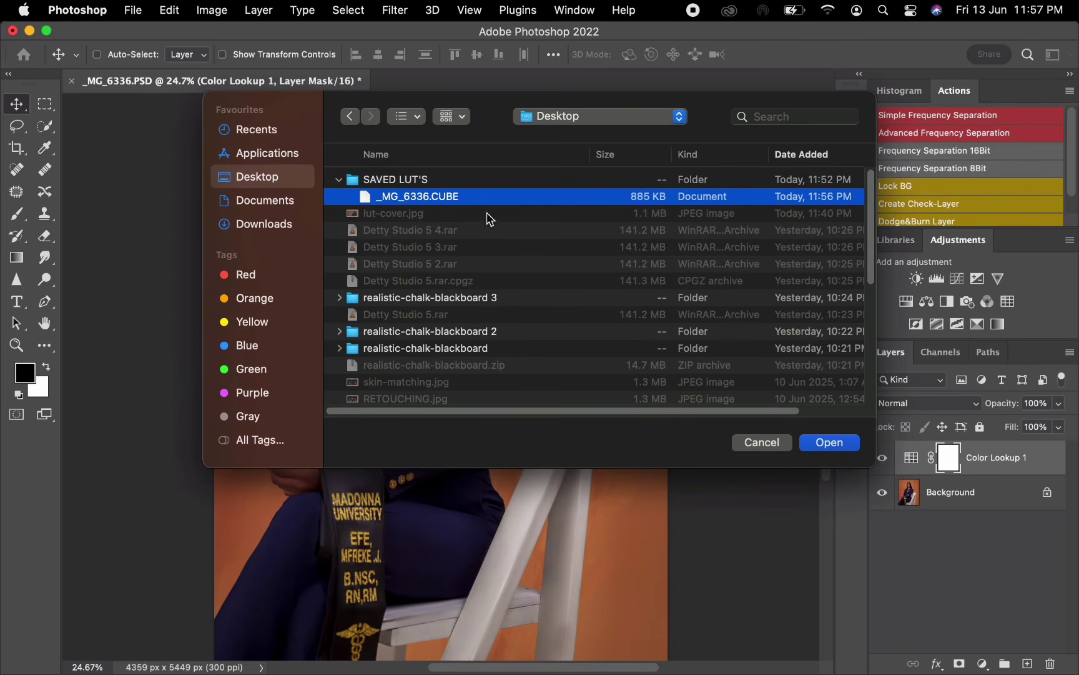
left_click(839, 444)
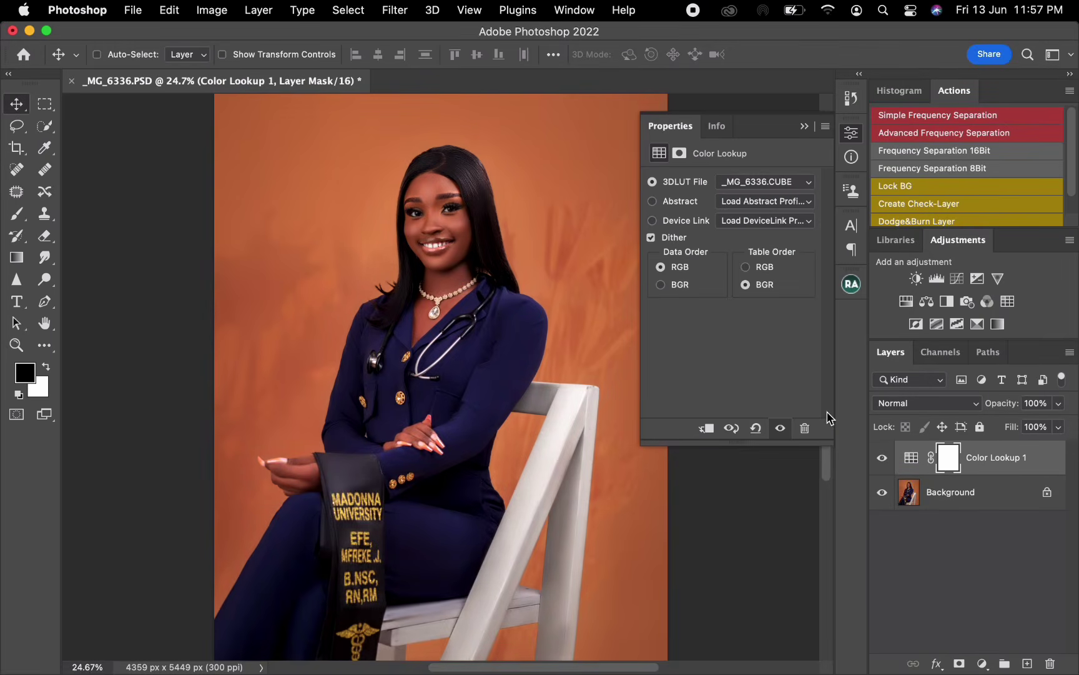
- Compare the portrait with and without the Color Lookup 1 layer by toggling its visibility
left_click(886, 459)
left_click(886, 458)
left_click(883, 459)
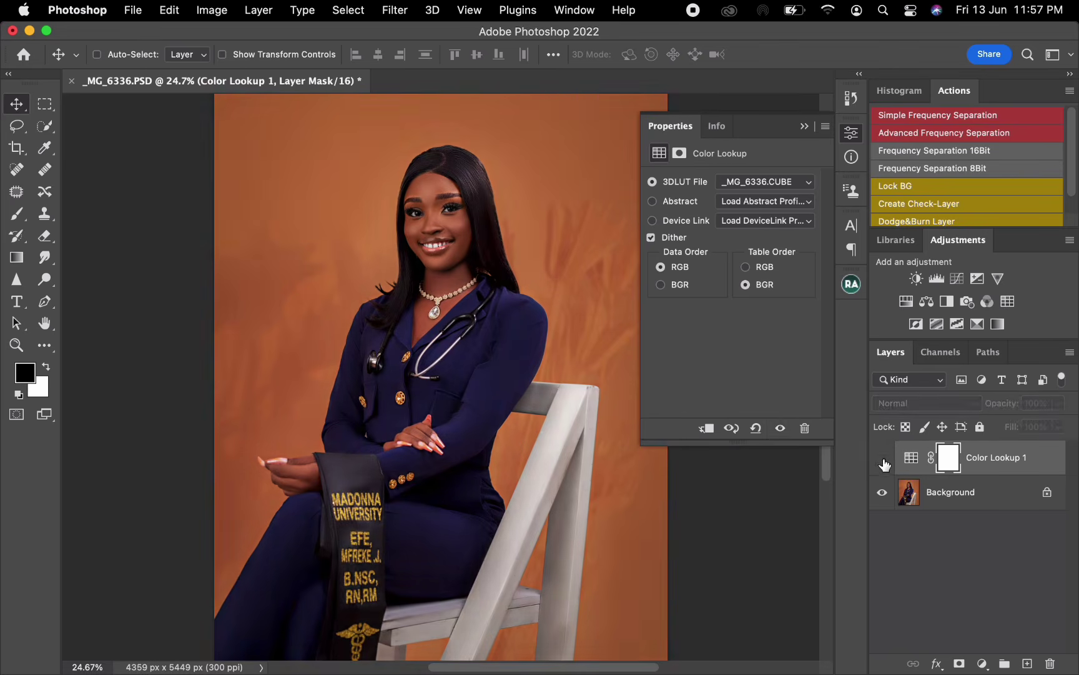
left_click(884, 461)
left_click(887, 463)
left_click(885, 458)
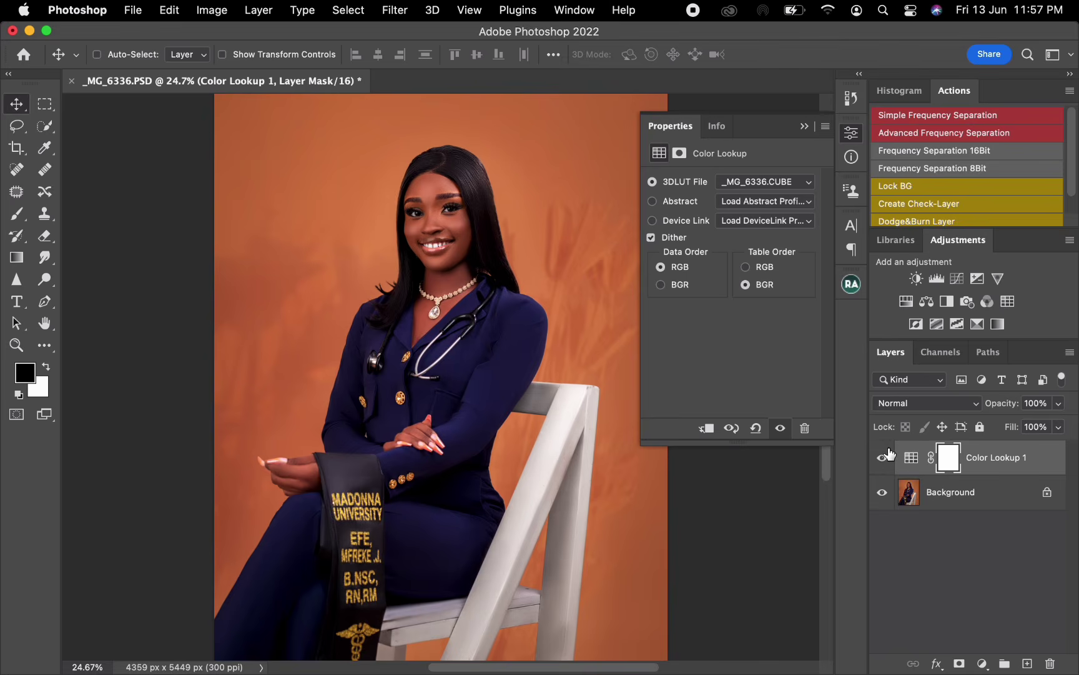